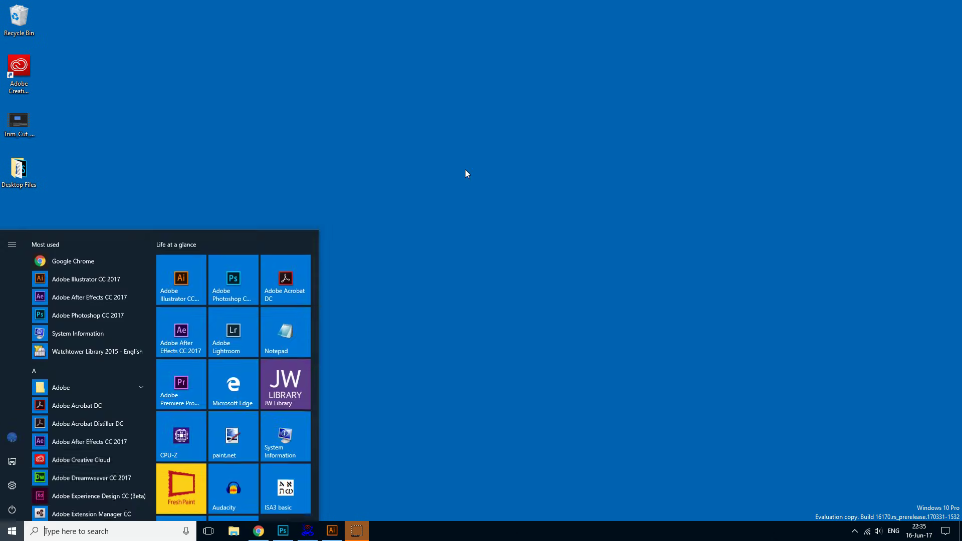
Step: Search the Start menu for 'printers', then dismiss it and reopen Start for a fresh search
{"action": "type", "text": "printers"}
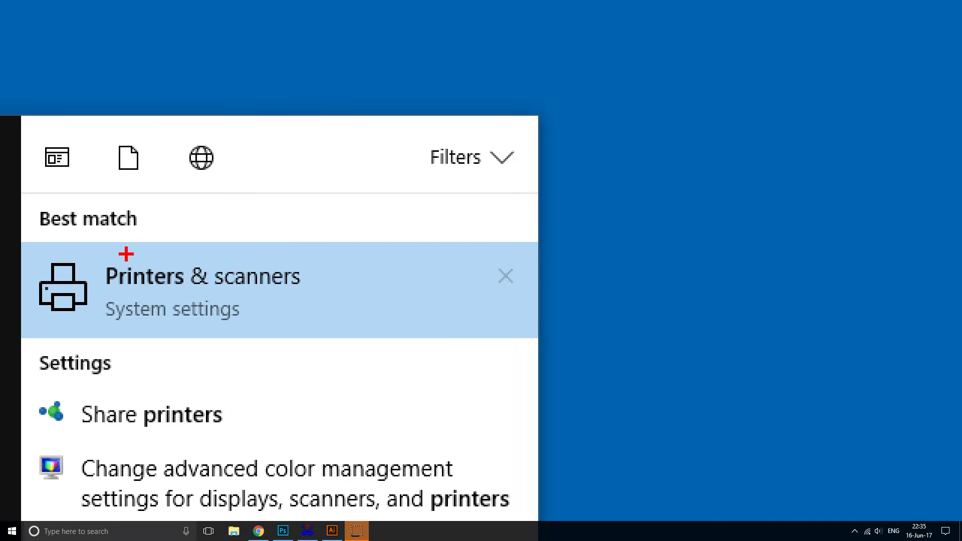
{"action": "mouse_move", "coordinate": [125, 254]}
{"action": "left_mouse_down"}
{"action": "mouse_move", "coordinate": [60, 241]}
{"action": "mouse_move", "coordinate": [13, 288]}
{"action": "mouse_move", "coordinate": [47, 330]}
{"action": "mouse_move", "coordinate": [194, 351]}
{"action": "mouse_move", "coordinate": [331, 306]}
{"action": "mouse_move", "coordinate": [313, 261]}
{"action": "mouse_move", "coordinate": [212, 241]}
{"action": "mouse_move", "coordinate": [126, 253]}
{"action": "left_mouse_up"}
{"action": "key", "text": "Escape"}
{"action": "key", "text": "super"}
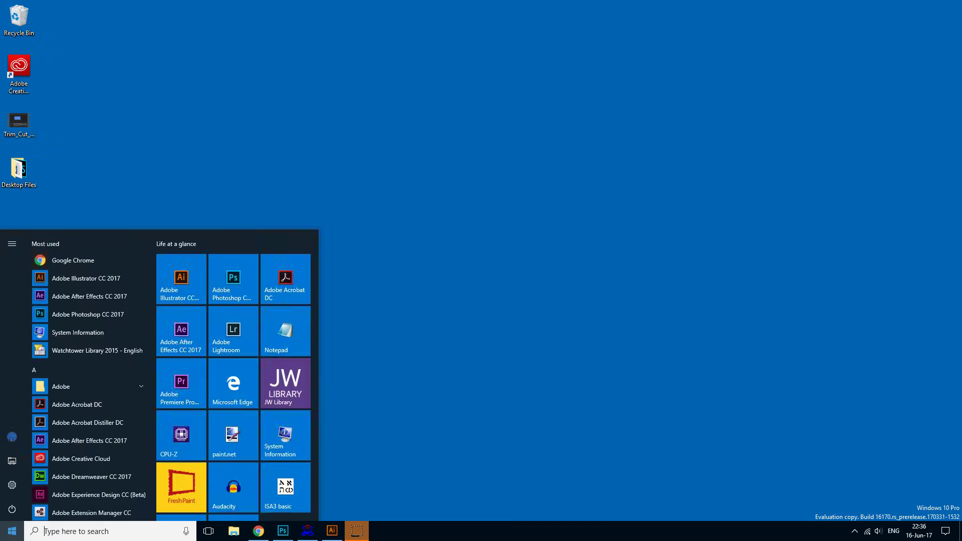
Step: Search 'printer', open Printers & scanners, and select the HP LaserJet P1006
{"action": "type", "text": "printer"}
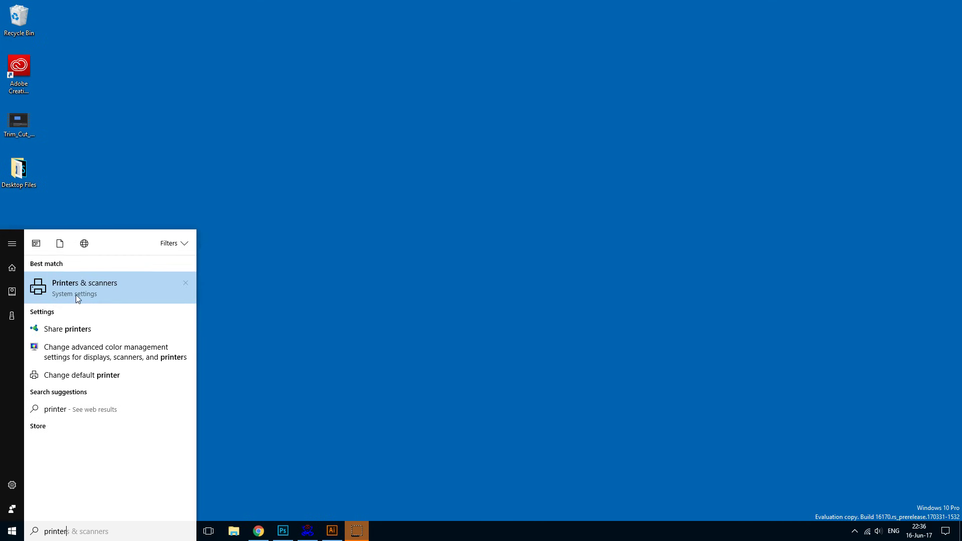
{"action": "left_click", "coordinate": [76, 295]}
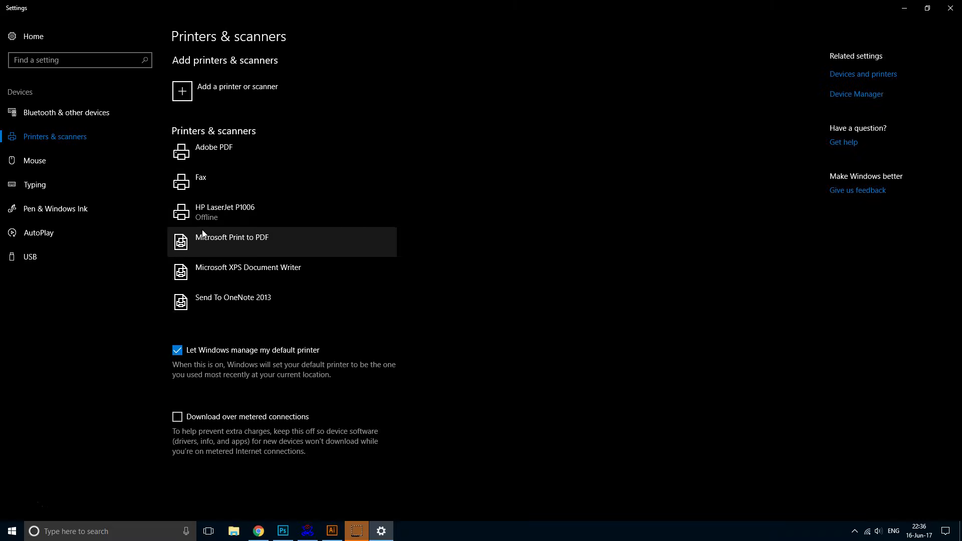
{"action": "left_click", "coordinate": [274, 220]}
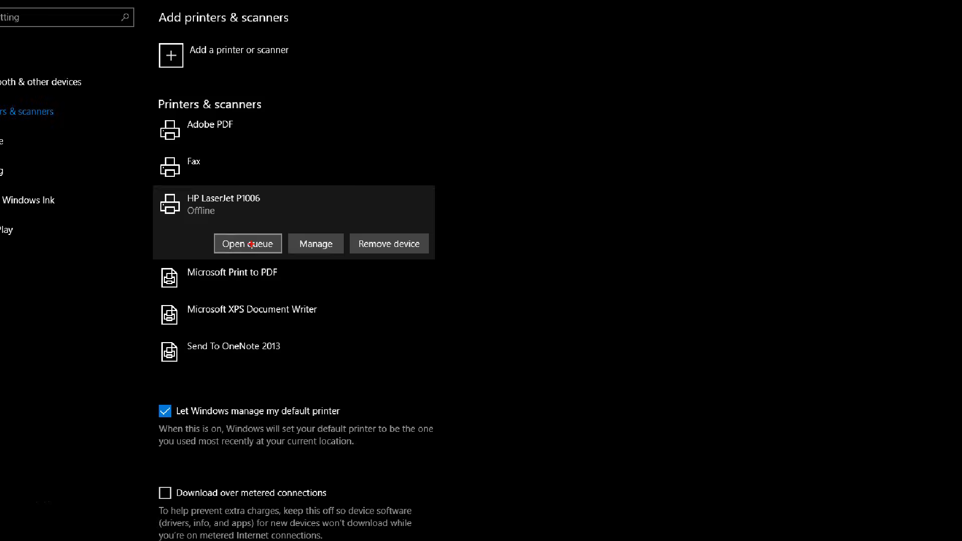
Step: Open the HP LaserJet P1006 queue and cancel the second queued Notepad job, confirming with Yes
{"action": "left_click", "coordinate": [249, 244]}
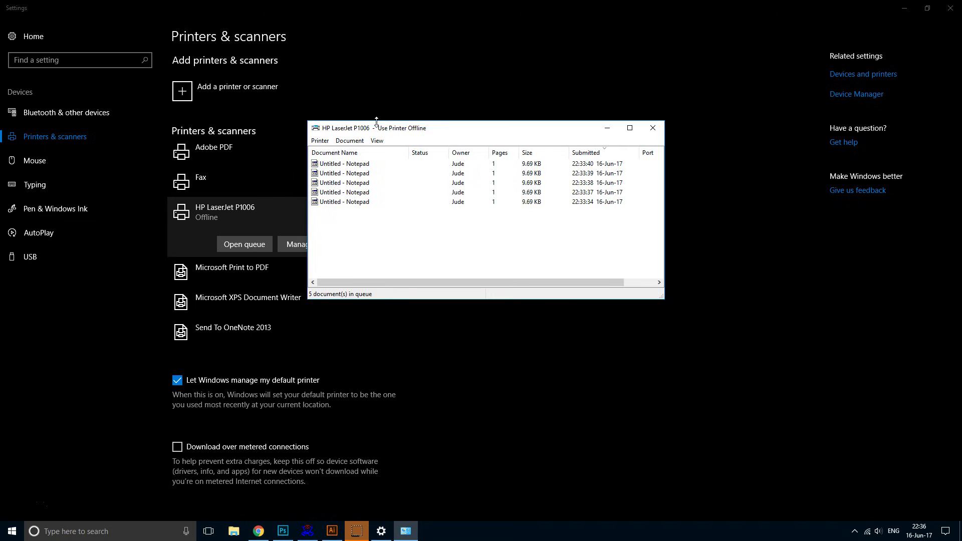
{"action": "left_click_drag", "start_coordinate": [385, 133], "coordinate": [337, 103]}
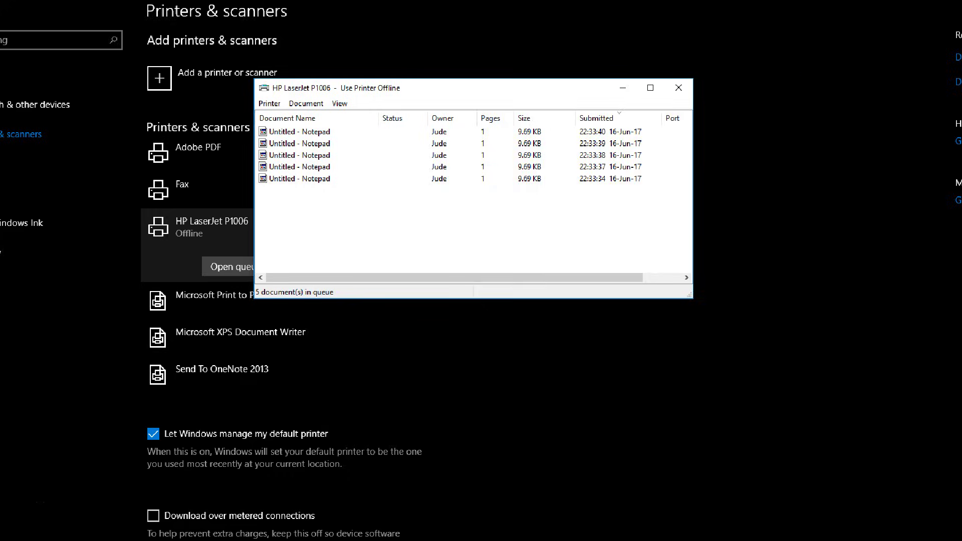
{"action": "right_click", "coordinate": [302, 142]}
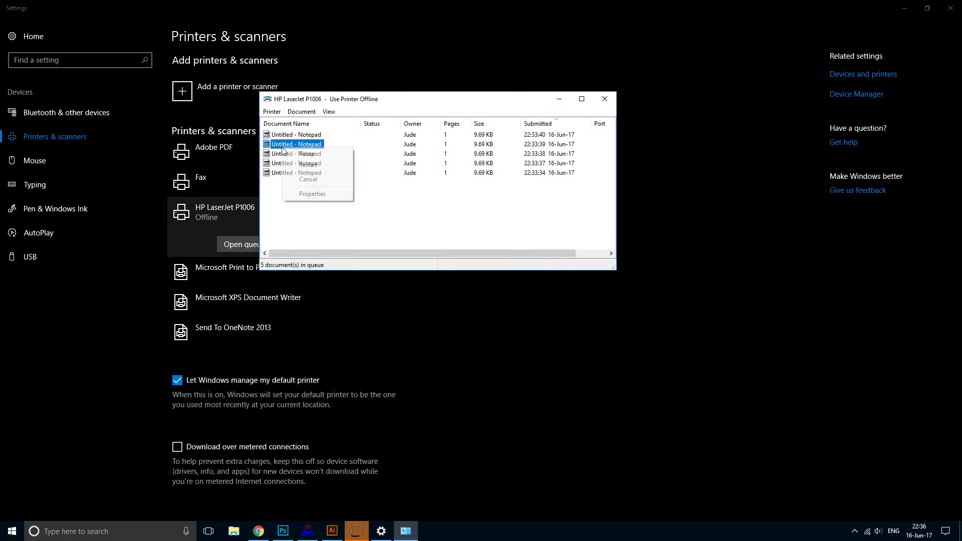
{"action": "left_click", "coordinate": [316, 180]}
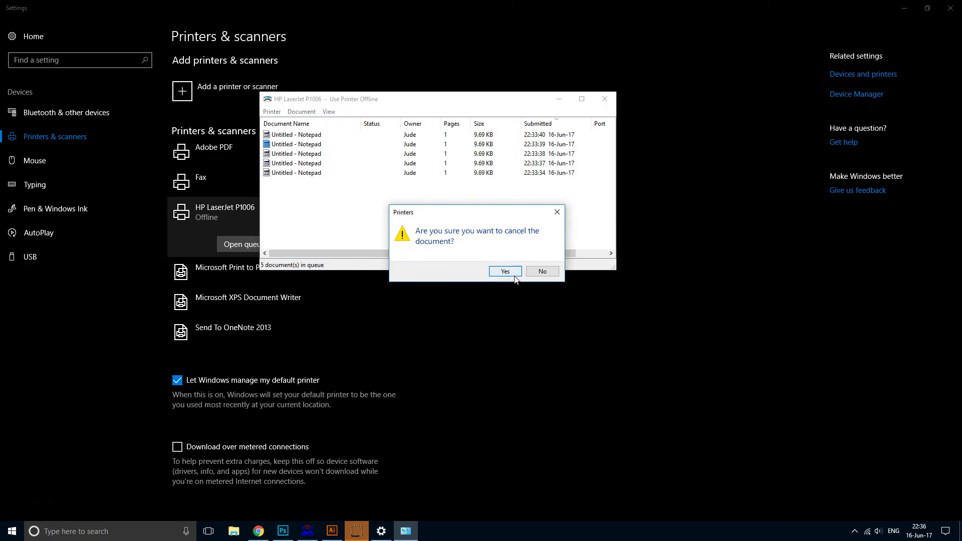
{"action": "left_click", "coordinate": [506, 272]}
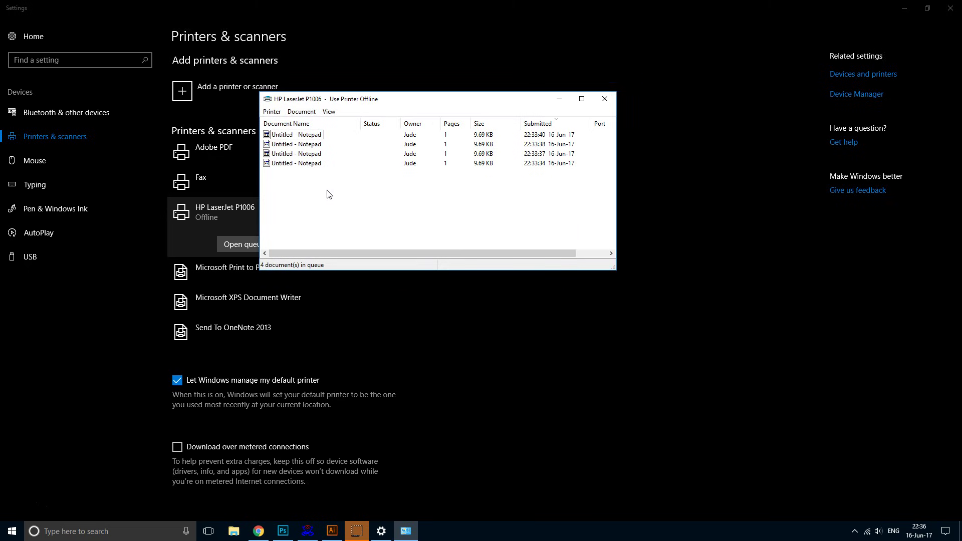
Step: Choose Cancel All Documents from the queue's context menu and confirm with Yes
{"action": "right_click", "coordinate": [343, 167]}
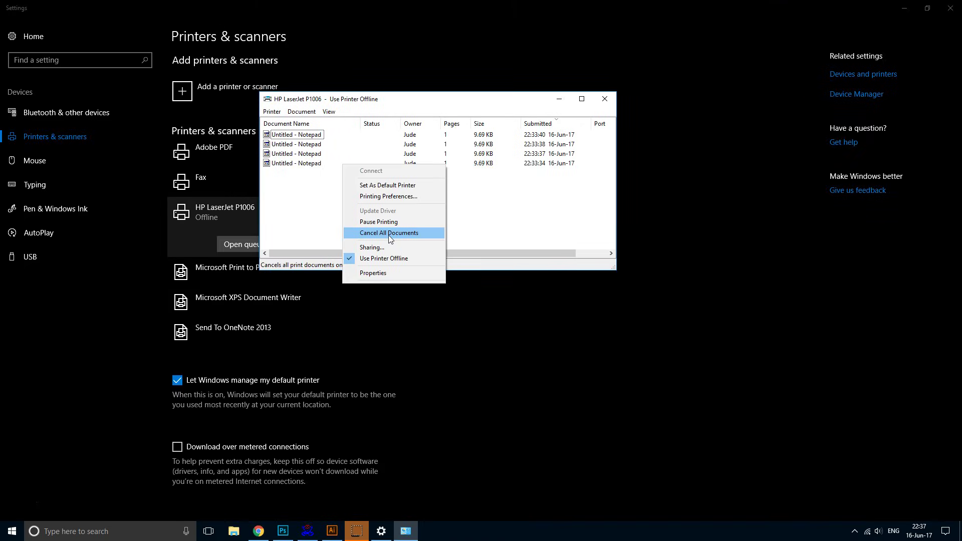
{"action": "left_click", "coordinate": [389, 236]}
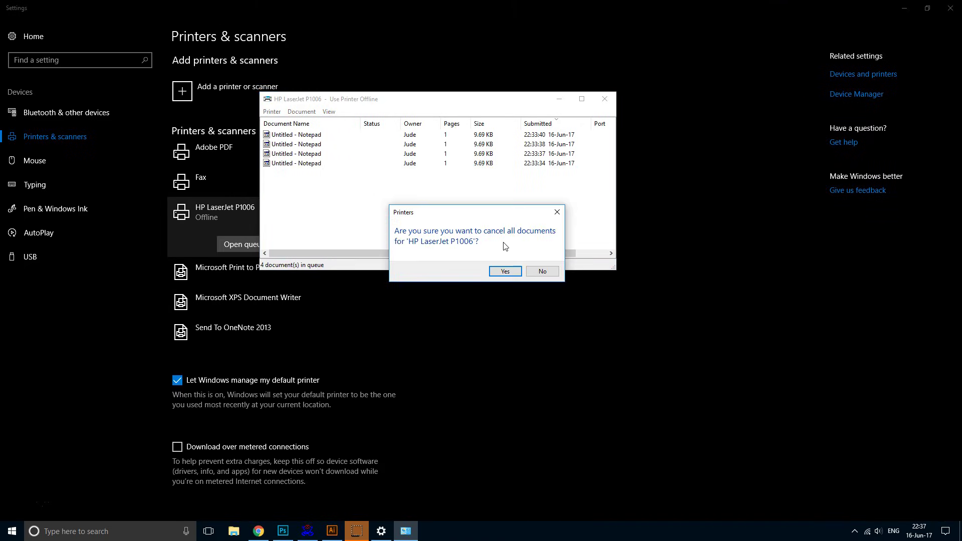
{"action": "left_click", "coordinate": [505, 271]}
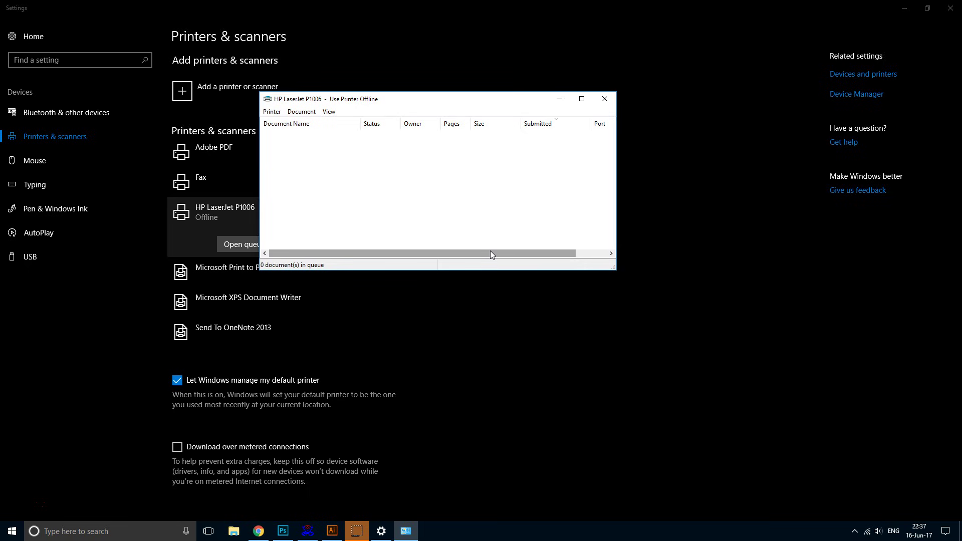
Step: Launch Notepad, move its window aside, and type 'hnflhalhlaudl;asilijalsj'
{"action": "key", "text": "super"}
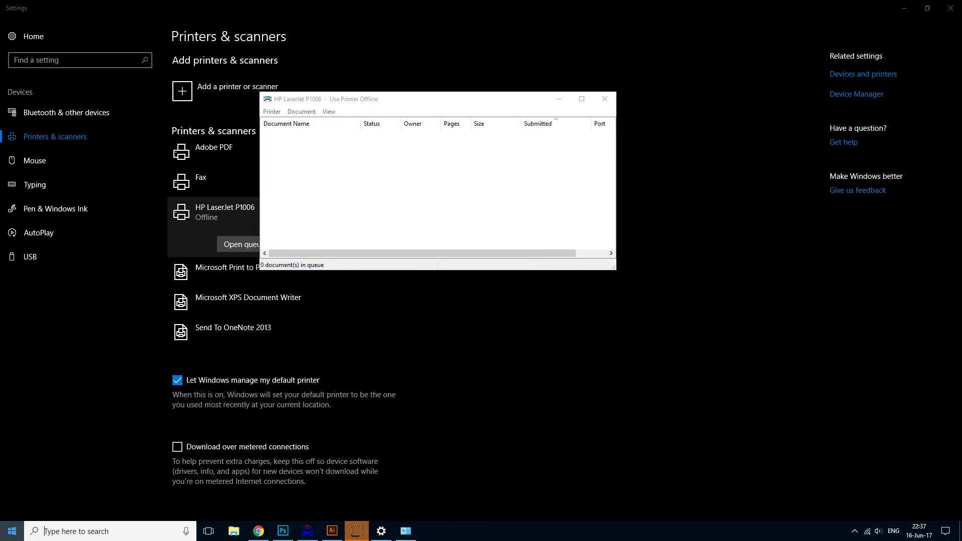
{"action": "type", "text": "notepad"}
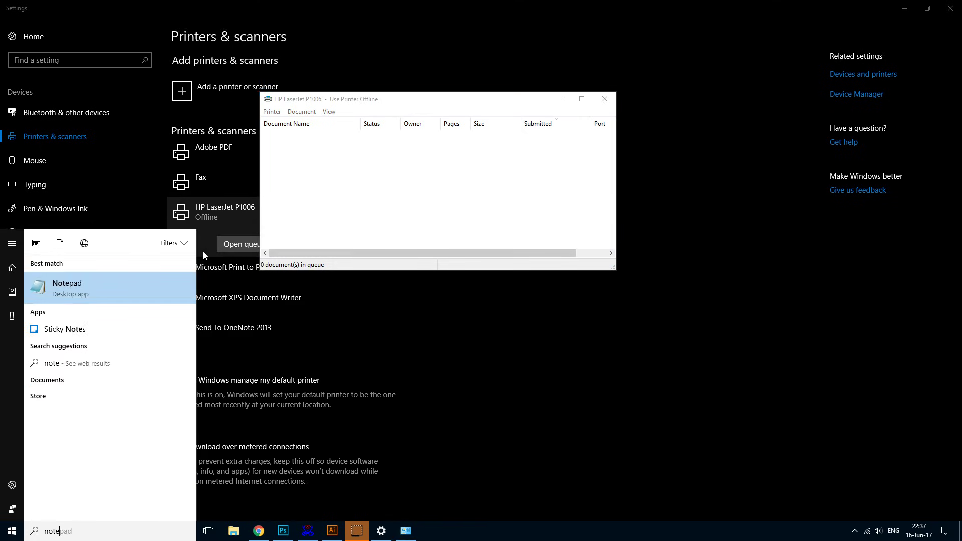
{"action": "key", "text": "Return"}
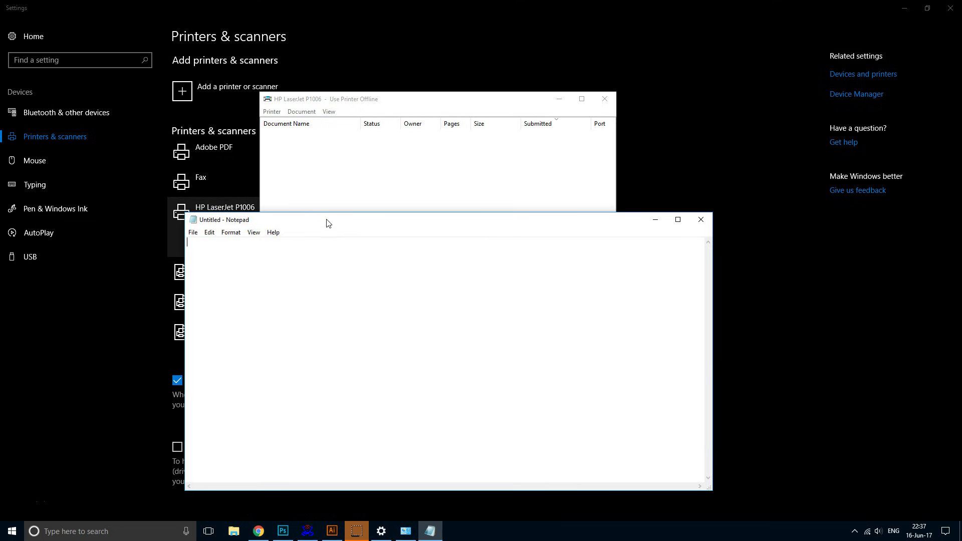
{"action": "left_click_drag", "start_coordinate": [328, 223], "coordinate": [450, 200]}
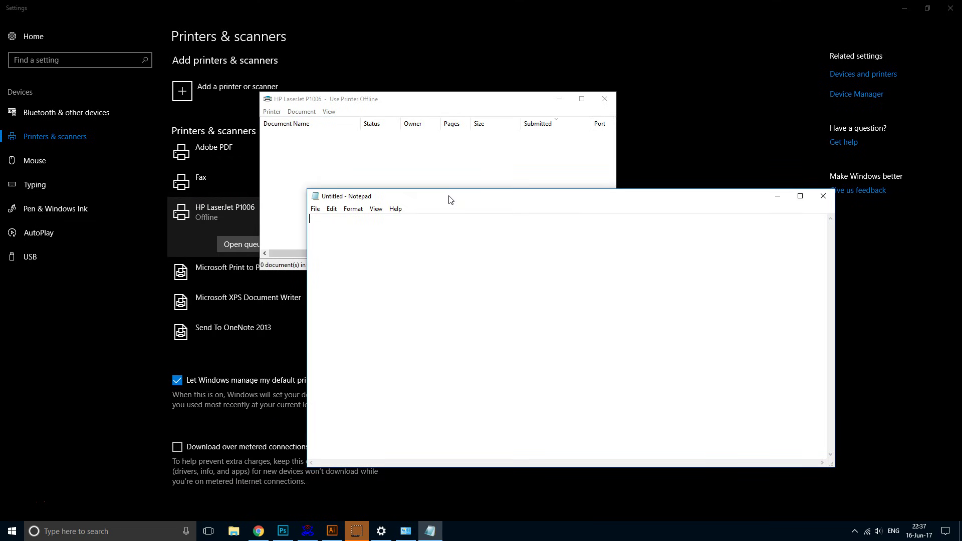
{"action": "type", "text": "hnflhalhlaudl;asilijalsj"}
Step: Print the Notepad document three times with Ctrl+P and Enter, then check the queue
{"action": "key", "text": "ctrl+p"}
{"action": "key", "text": "Return"}
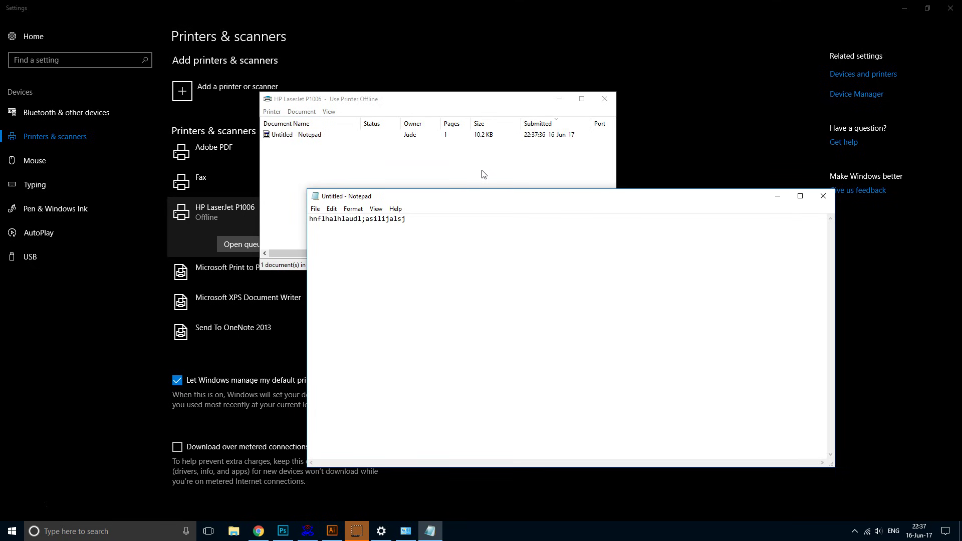
{"action": "key", "text": "ctrl+p"}
{"action": "key", "text": "Return"}
{"action": "key", "text": "ctrl+p"}
{"action": "key", "text": "Return"}
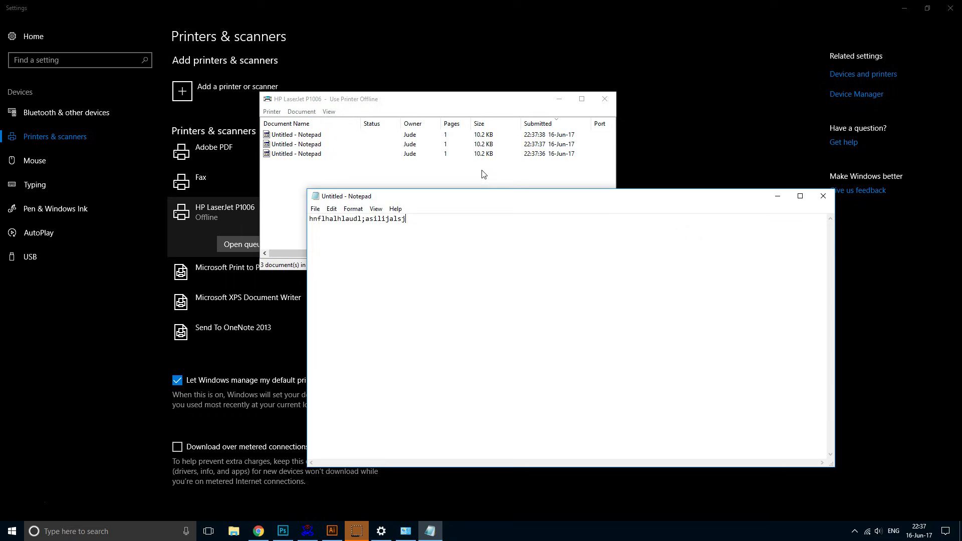
{"action": "left_click", "coordinate": [311, 100]}
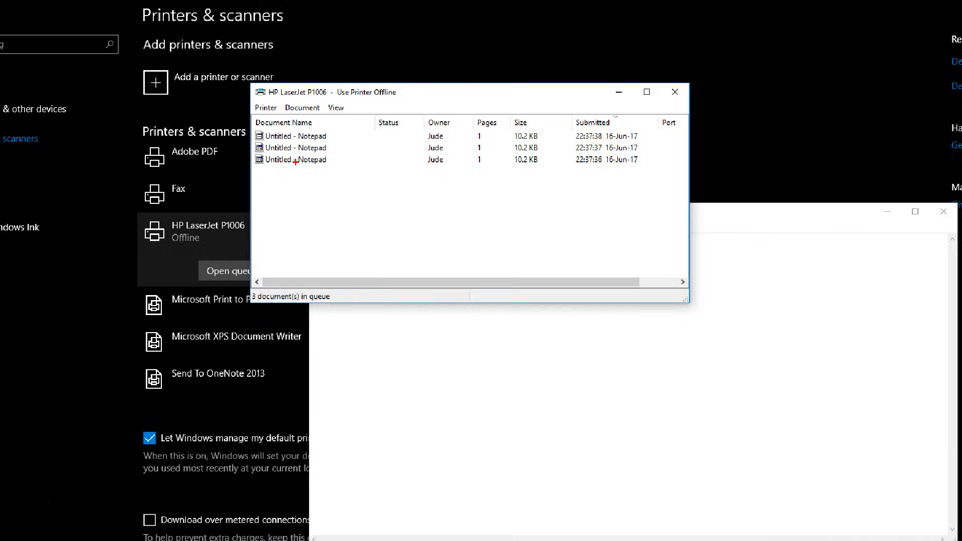
{"action": "left_click", "coordinate": [614, 354]}
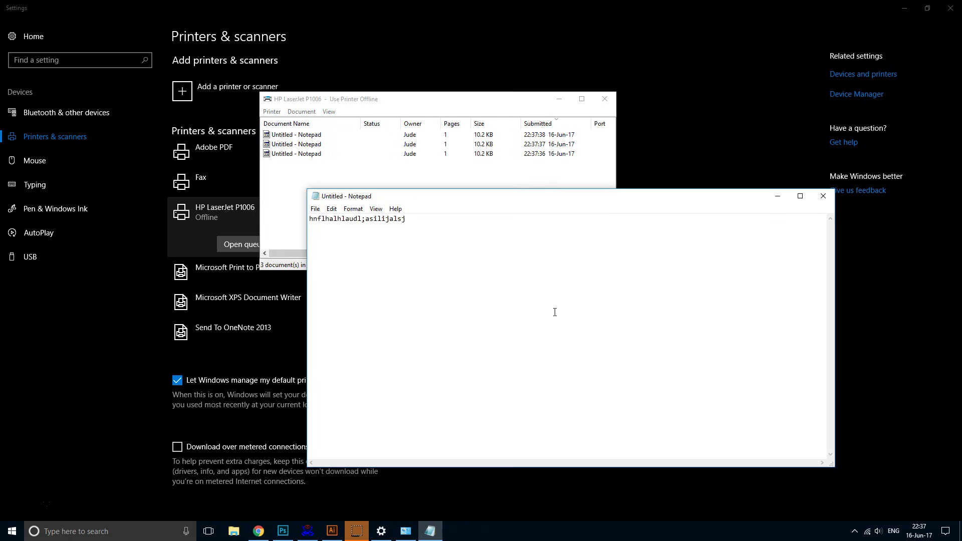
Step: Print two more copies for five total, then rearrange the Notepad and queue windows
{"action": "key", "text": "ctrl+p"}
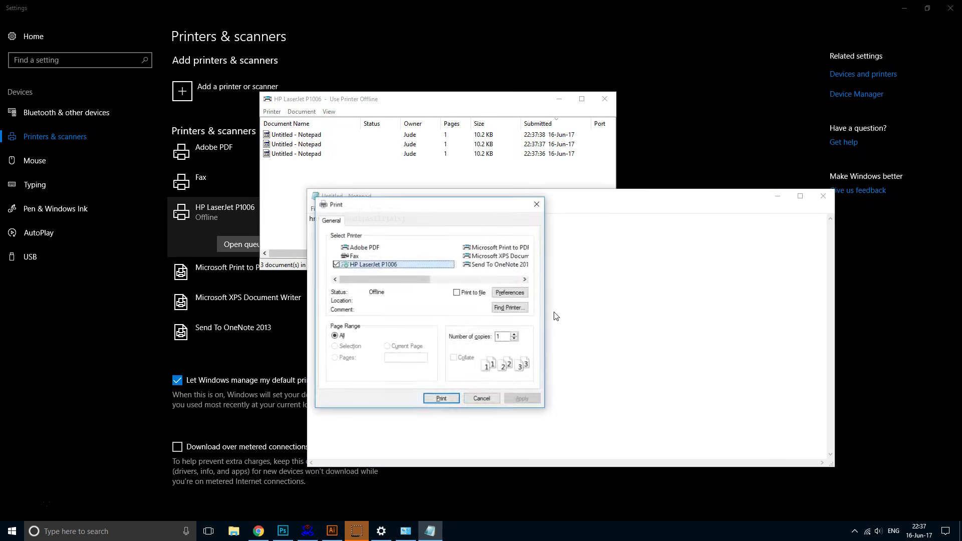
{"action": "key", "text": "Return"}
{"action": "key", "text": "ctrl+p"}
{"action": "key", "text": "Return"}
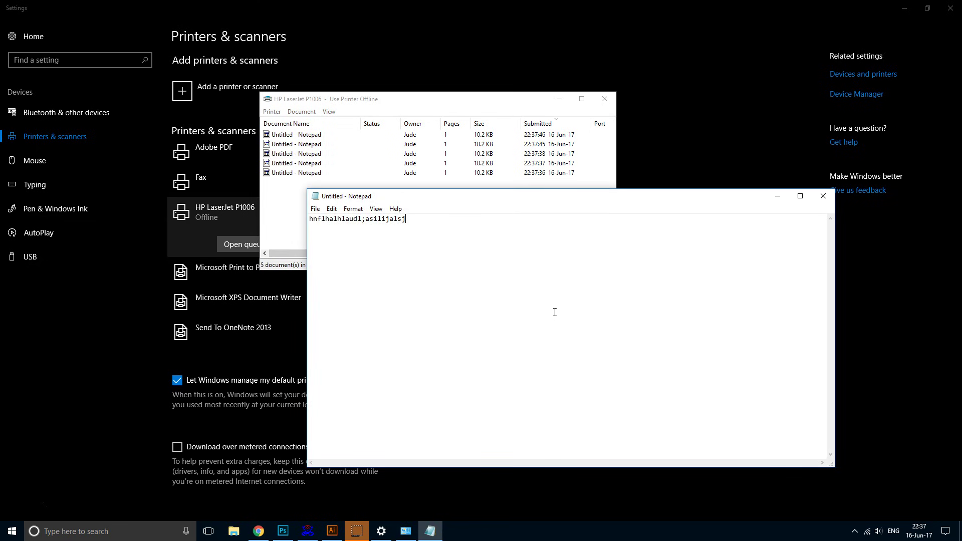
{"action": "left_click_drag", "start_coordinate": [475, 197], "coordinate": [507, 245]}
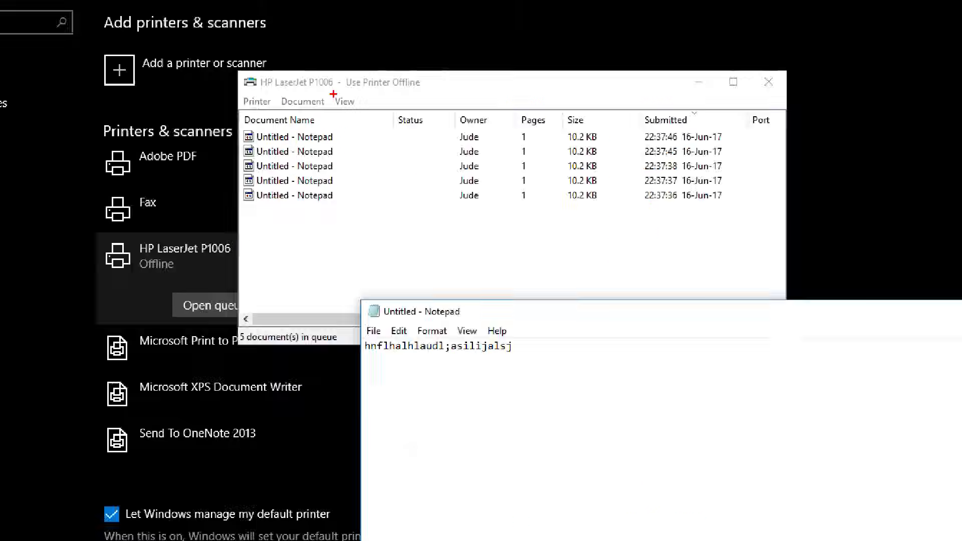
{"action": "left_click_drag", "start_coordinate": [501, 320], "coordinate": [432, 271]}
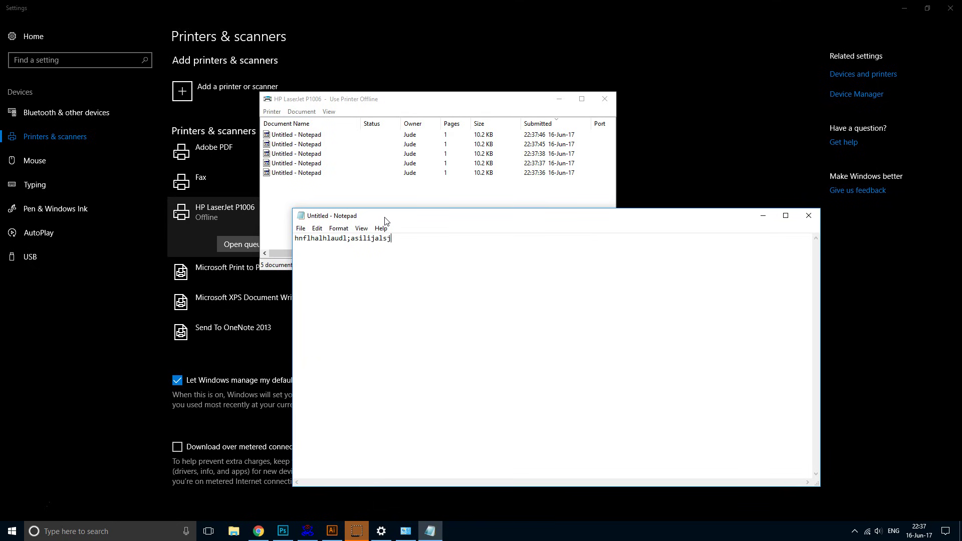
{"action": "left_click", "coordinate": [353, 99]}
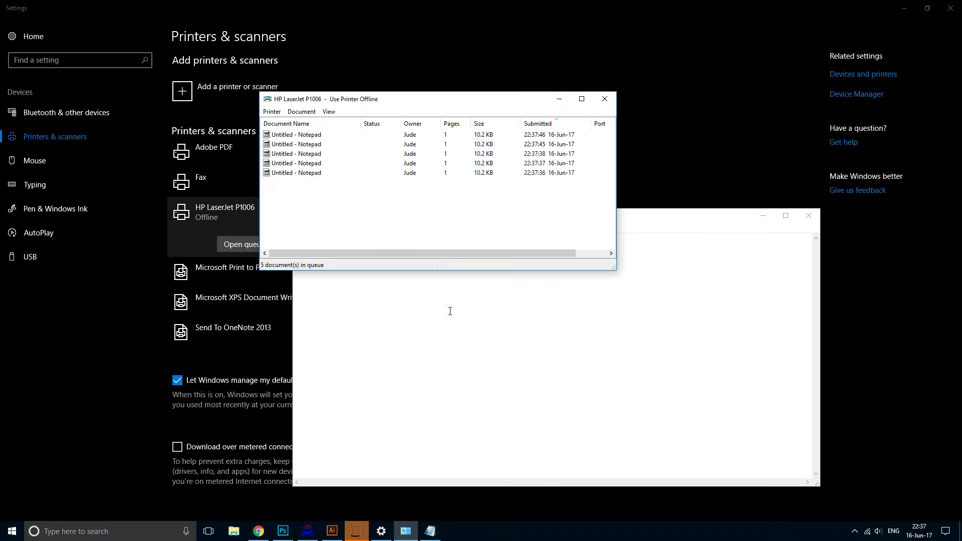
{"action": "left_click", "coordinate": [451, 308]}
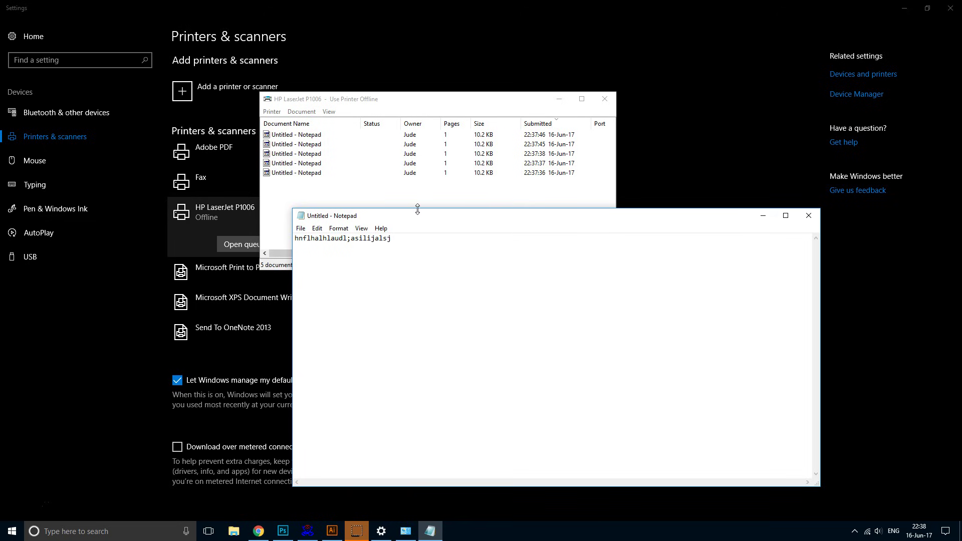
Step: Lower the Notepad window and raise the print queue listing five Untitled - Notepad jobs
{"action": "left_click_drag", "start_coordinate": [425, 219], "coordinate": [425, 252]}
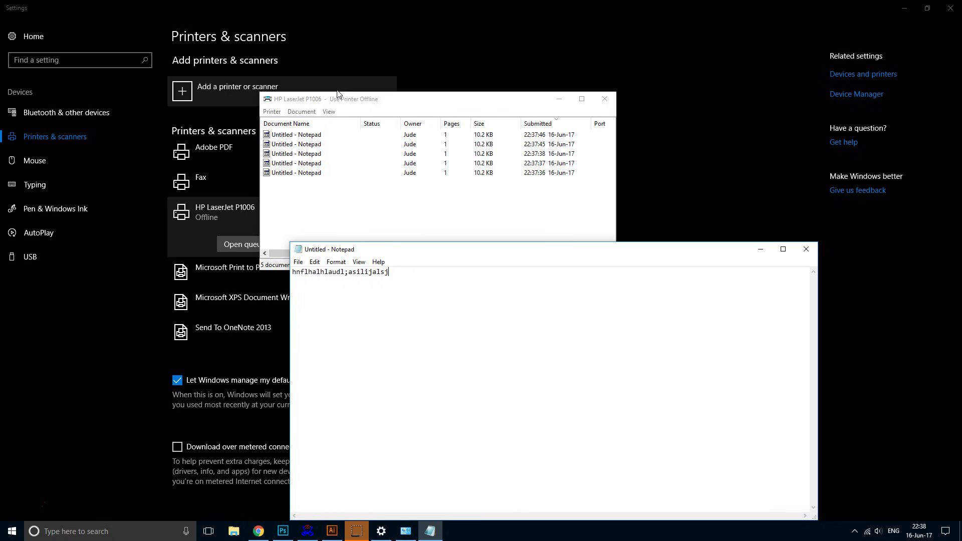
{"action": "left_click", "coordinate": [344, 106]}
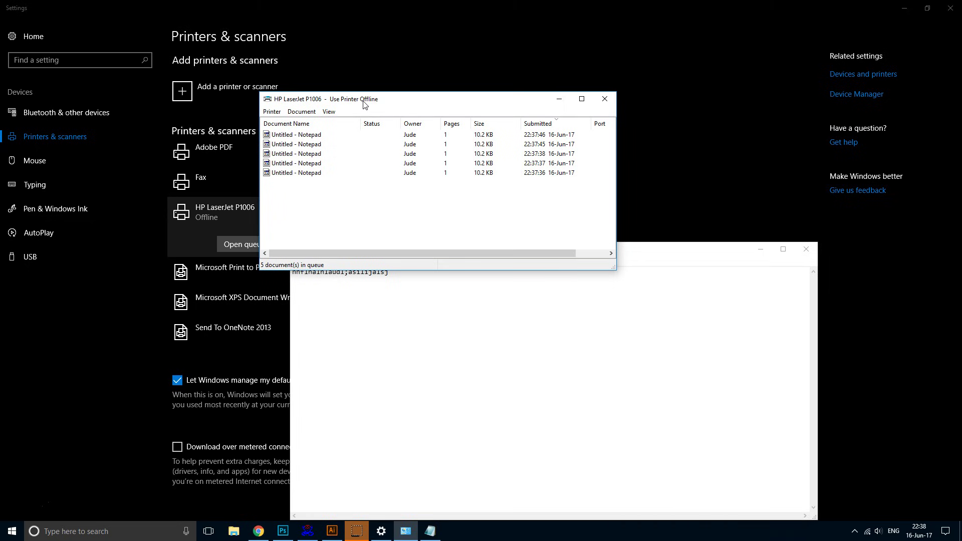
Step: Cancel All Documents for the five waiting jobs, confirm with Yes, and return to Notepad
{"action": "right_click", "coordinate": [345, 201]}
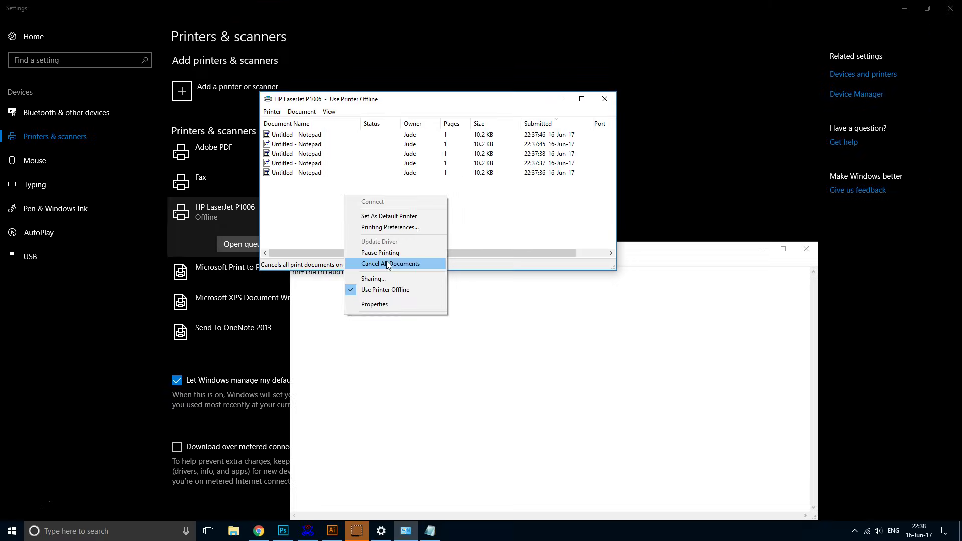
{"action": "left_click", "coordinate": [383, 256]}
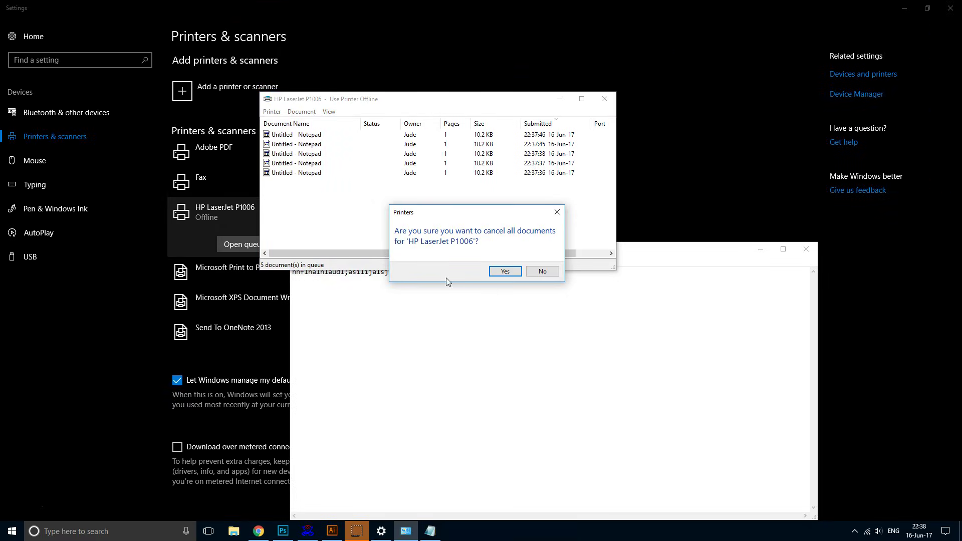
{"action": "left_click", "coordinate": [498, 272]}
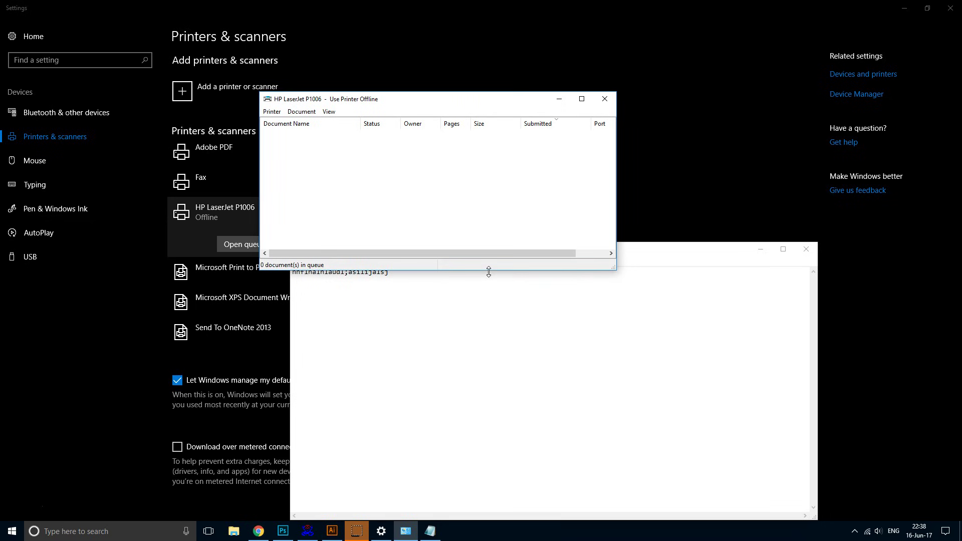
{"action": "left_click", "coordinate": [489, 314]}
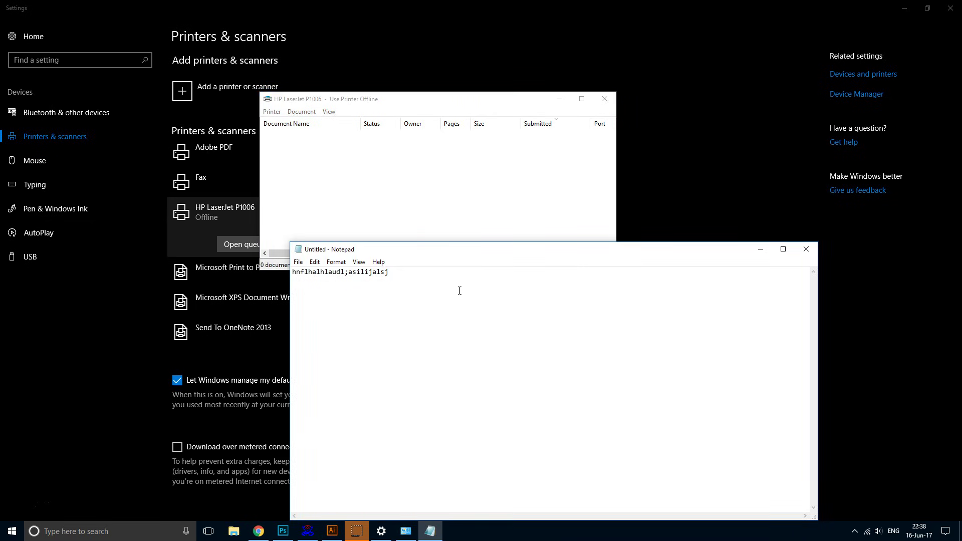